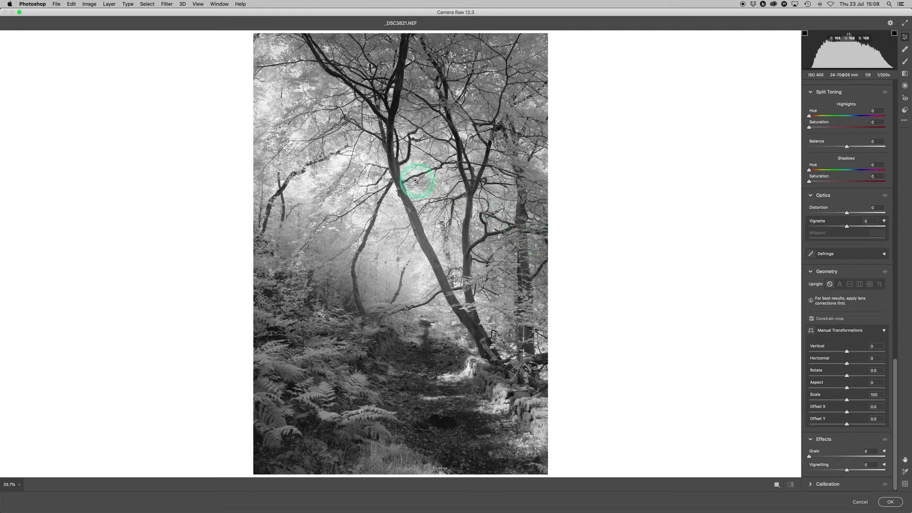
left_click(505, 297)
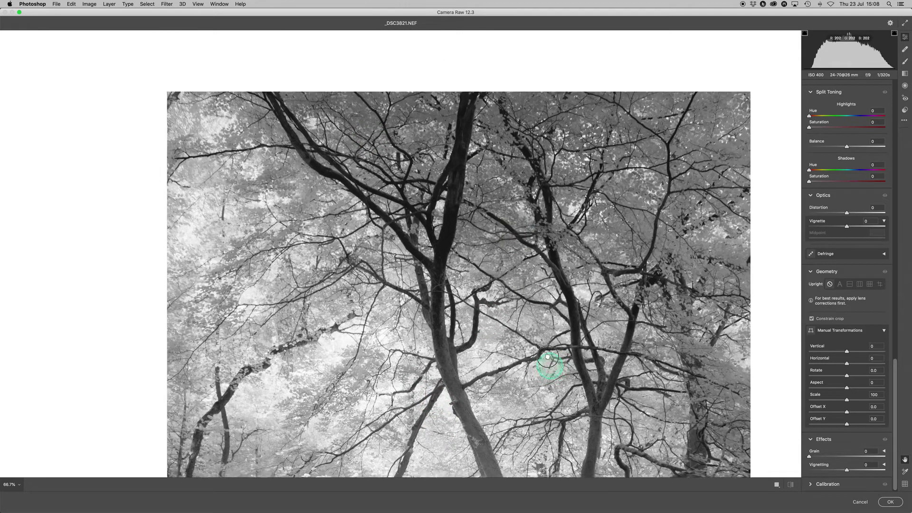
left_click_drag(550, 366, 464, 122)
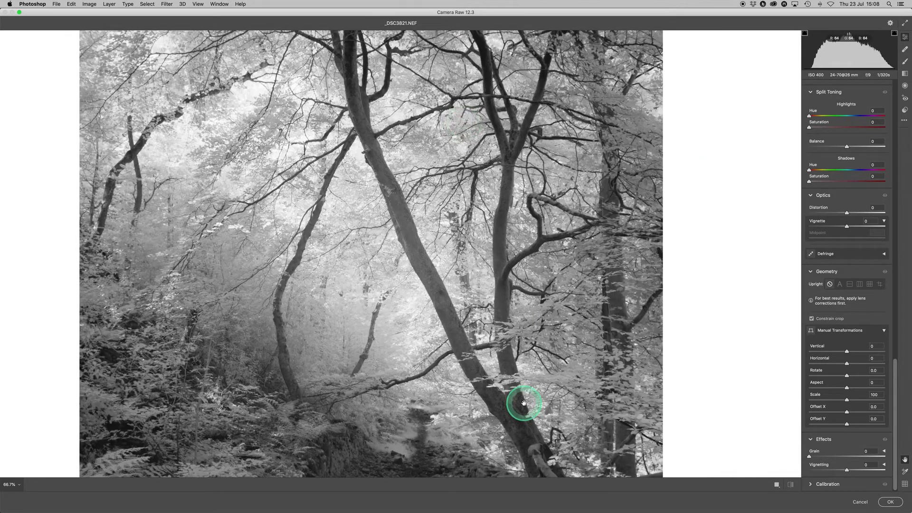
left_click_drag(524, 403, 529, 238)
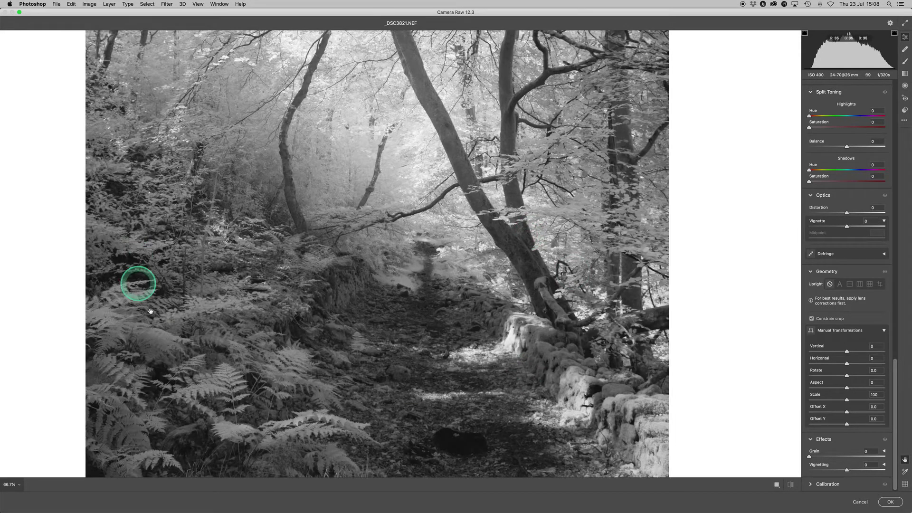
left_click_drag(491, 193, 502, 381)
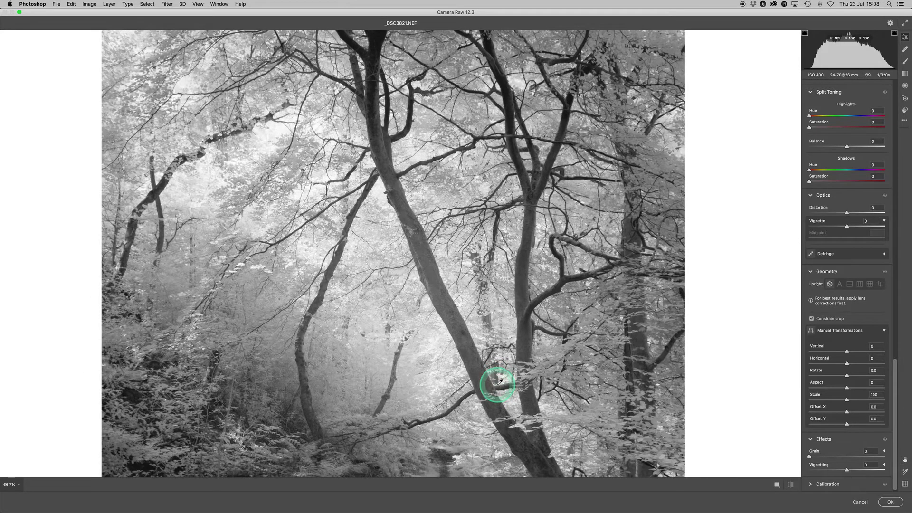
left_click(501, 381)
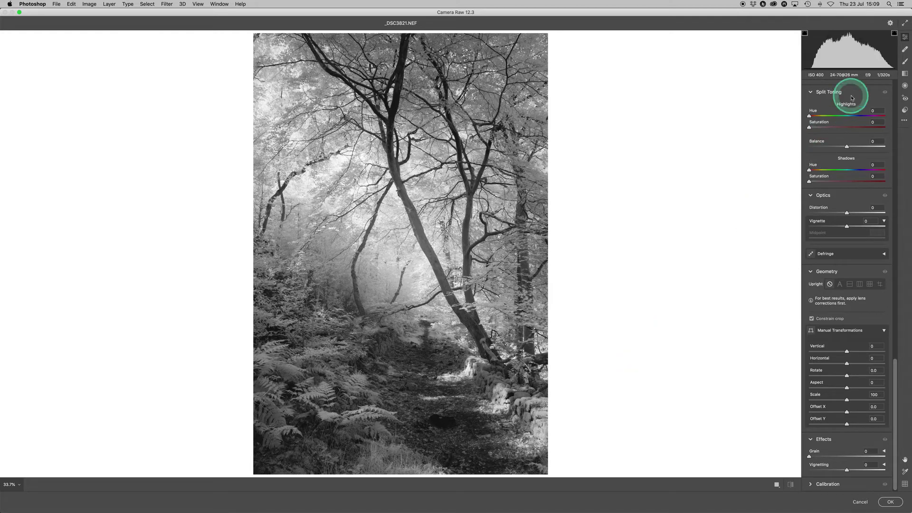
Paint an Adjustment Brush mask over the bright misty centre by the leaning trunk, checking it with the overlay.
left_click(904, 63)
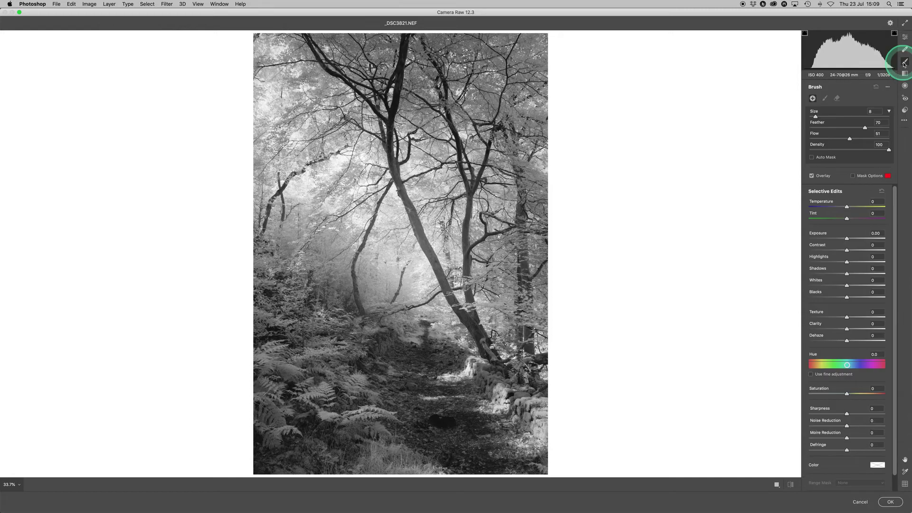
left_click(853, 176)
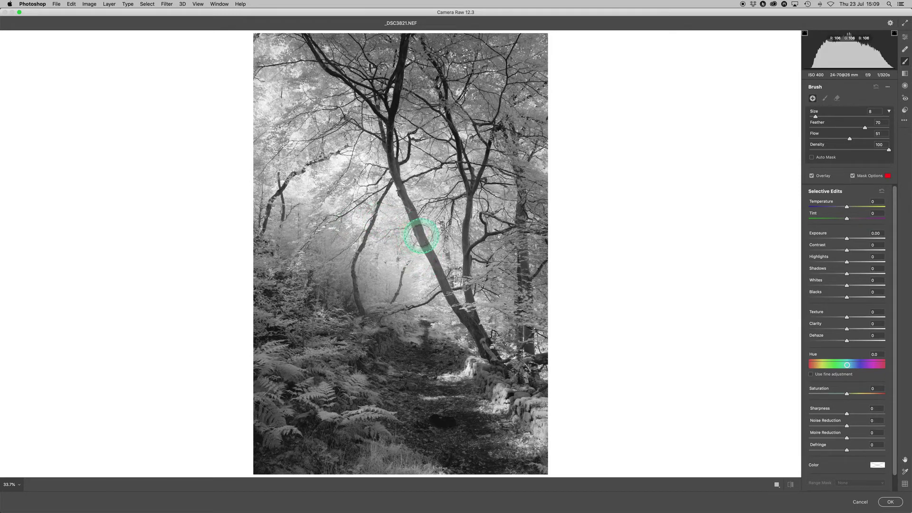
mouse_move(420, 231)
left_mouse_down()
mouse_move(394, 227)
mouse_move(386, 252)
mouse_move(430, 264)
mouse_move(444, 250)
mouse_move(440, 226)
mouse_move(412, 215)
mouse_move(377, 226)
mouse_move(366, 251)
mouse_move(370, 263)
mouse_move(430, 272)
mouse_move(449, 234)
mouse_move(438, 217)
mouse_move(392, 206)
mouse_move(365, 228)
mouse_move(360, 273)
mouse_move(369, 284)
mouse_move(408, 289)
mouse_move(446, 272)
mouse_move(452, 243)
mouse_move(431, 229)
mouse_move(386, 233)
mouse_move(380, 252)
mouse_move(411, 260)
mouse_move(420, 224)
mouse_move(394, 231)
mouse_move(413, 256)
mouse_move(419, 232)
mouse_move(421, 251)
mouse_move(415, 233)
mouse_move(398, 261)
mouse_move(406, 236)
mouse_move(423, 242)
mouse_move(402, 229)
left_mouse_up()
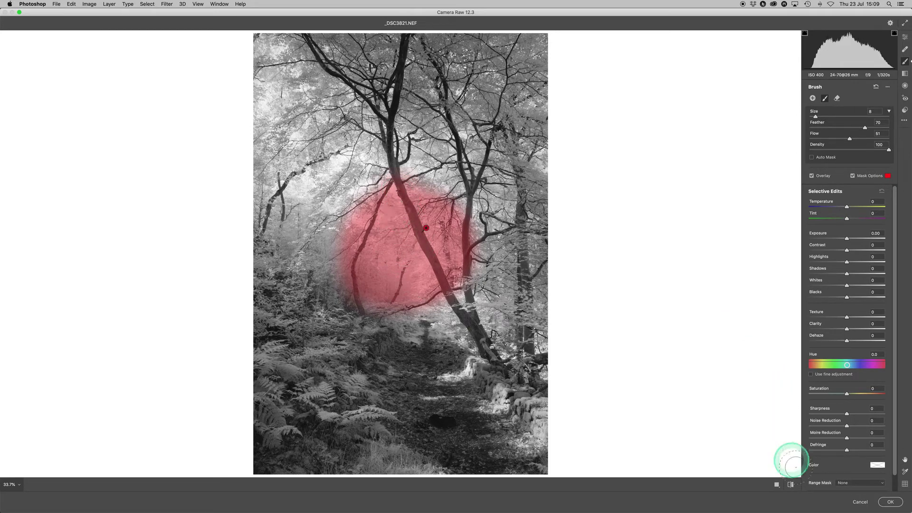
left_click(854, 177)
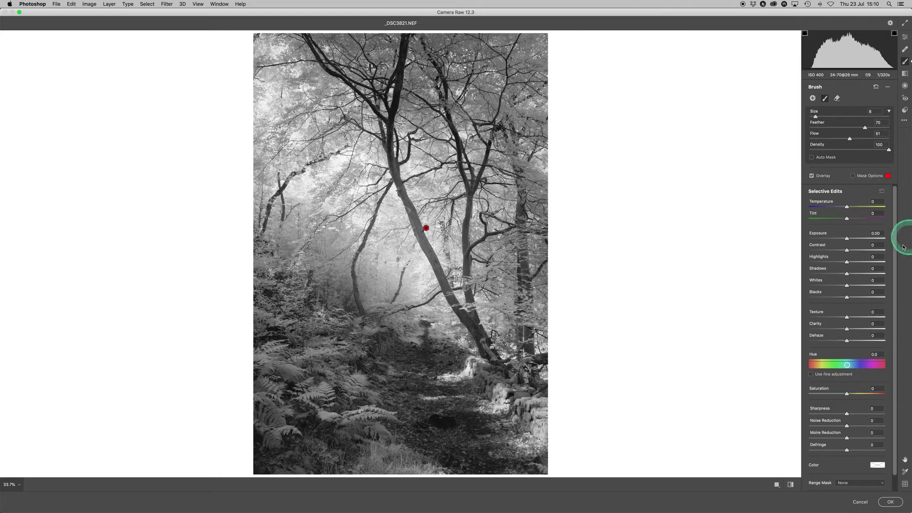
Give the brushed hotspot Exposure -0.15 and Blacks -55, comparing against the unedited image.
left_click_drag(846, 241, 845, 241)
left_click_drag(847, 297, 830, 300)
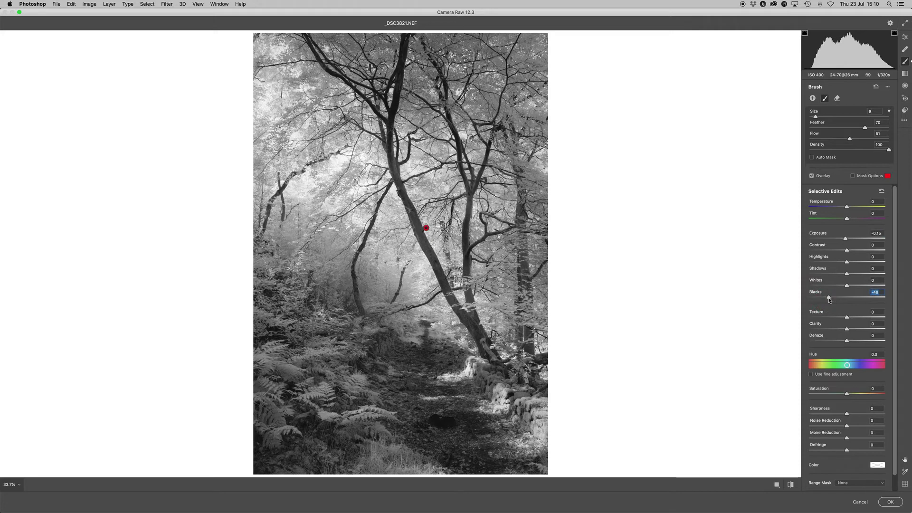
left_click(791, 485)
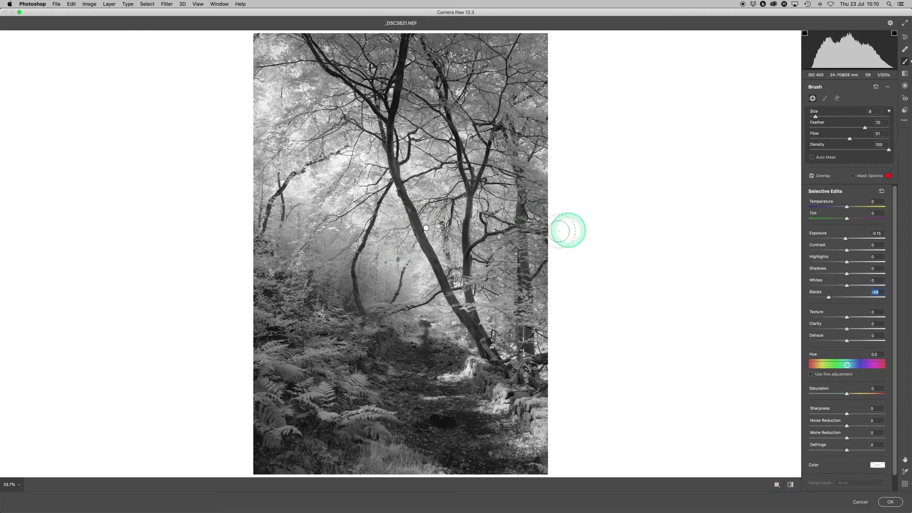
left_click(426, 228)
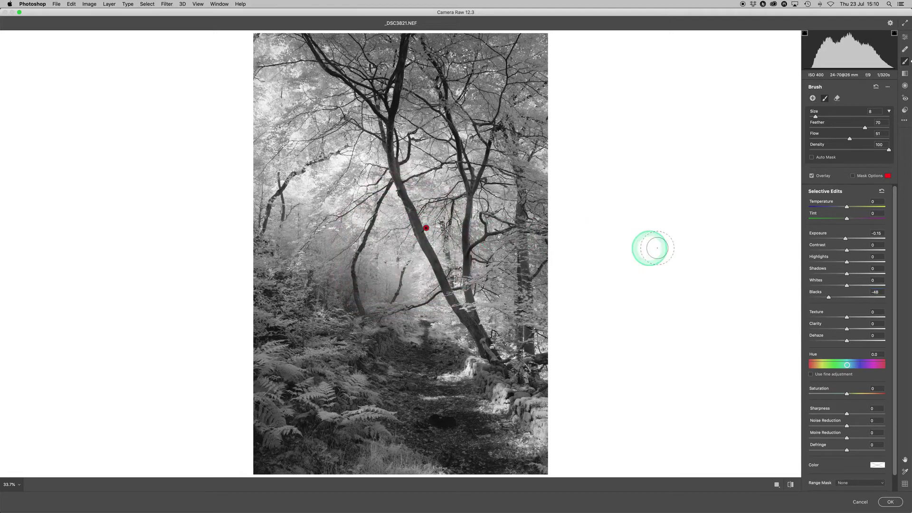
left_click_drag(829, 297, 827, 298)
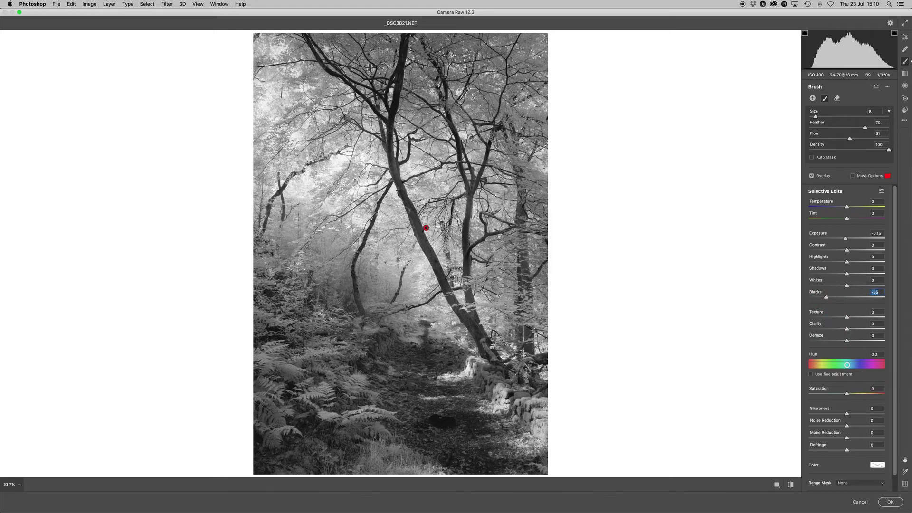
Apply the Camera Raw edits with OK, returning to the Layer 1 and Black & White 1 document.
left_click(890, 502)
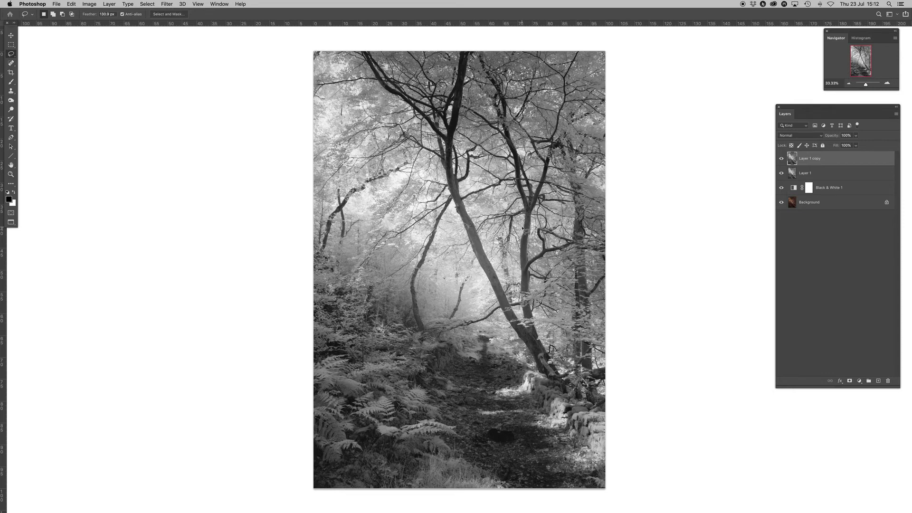
Click a series of points across the bright central woodland area of the image.
left_click(425, 300)
left_click(255, 224)
left_click(342, 239)
left_click(446, 305)
left_click(358, 102)
left_click(433, 220)
left_click(473, 283)
left_click(354, 129)
left_click(433, 223)
left_click(441, 311)
left_click(576, 278)
left_click(526, 221)
left_click(481, 203)
left_click(450, 322)
left_click(455, 270)
left_click(416, 261)
left_click(482, 238)
left_click(523, 240)
left_click(525, 266)
Lasso the pale hotspot around the central trunk with 130.9 px feather, checking it in Quick Mask.
mouse_move(508, 221)
left_mouse_down()
mouse_move(490, 231)
mouse_move(478, 197)
mouse_move(510, 204)
mouse_move(483, 194)
mouse_move(431, 208)
mouse_move(412, 275)
mouse_move(419, 309)
mouse_move(508, 313)
mouse_move(530, 230)
mouse_move(507, 204)
left_mouse_up()
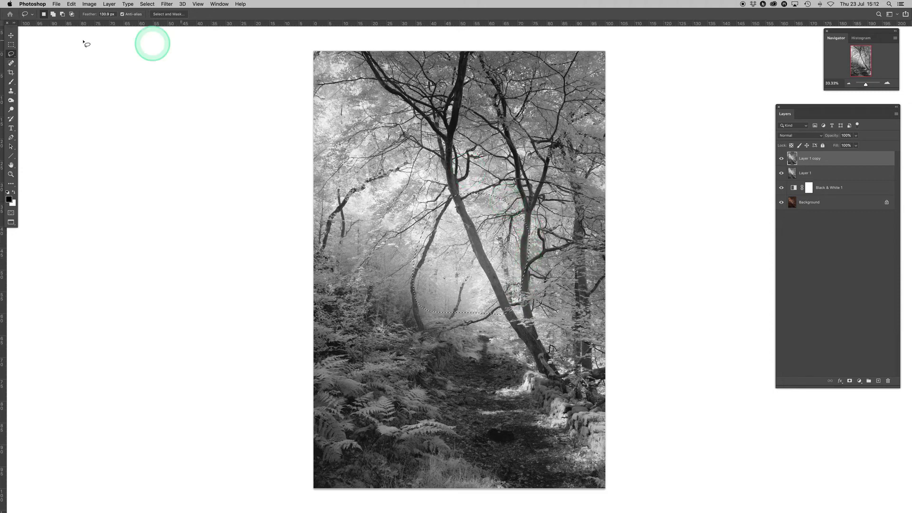
left_click(11, 214)
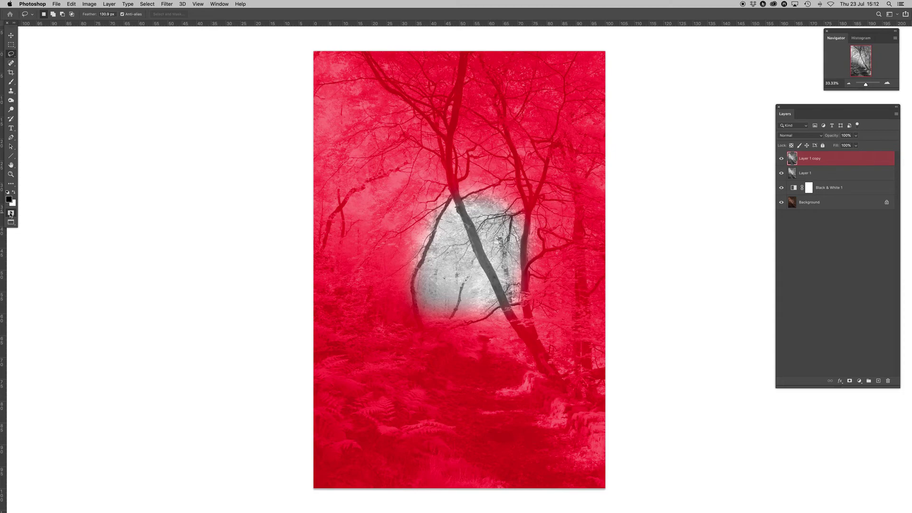
left_click(10, 214)
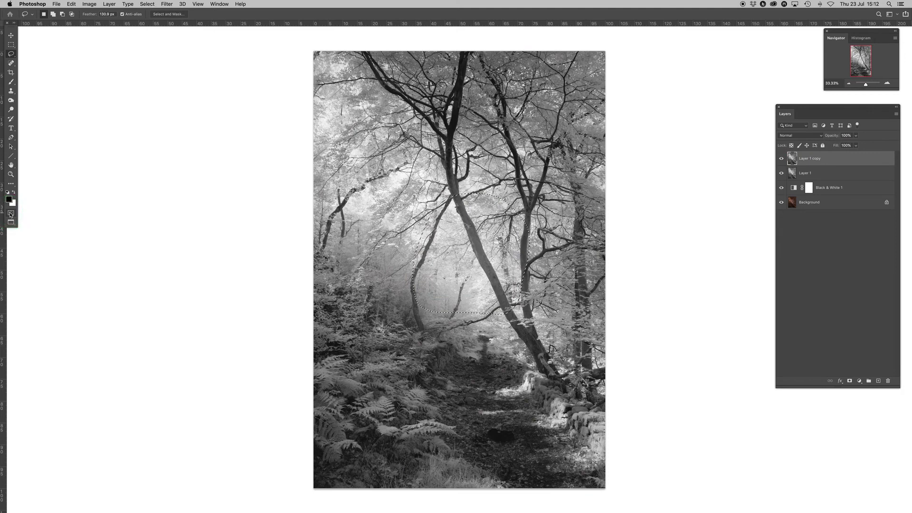
Add a Curves adjustment masked to the hotspot selection and pull the midtones down.
left_click(859, 381)
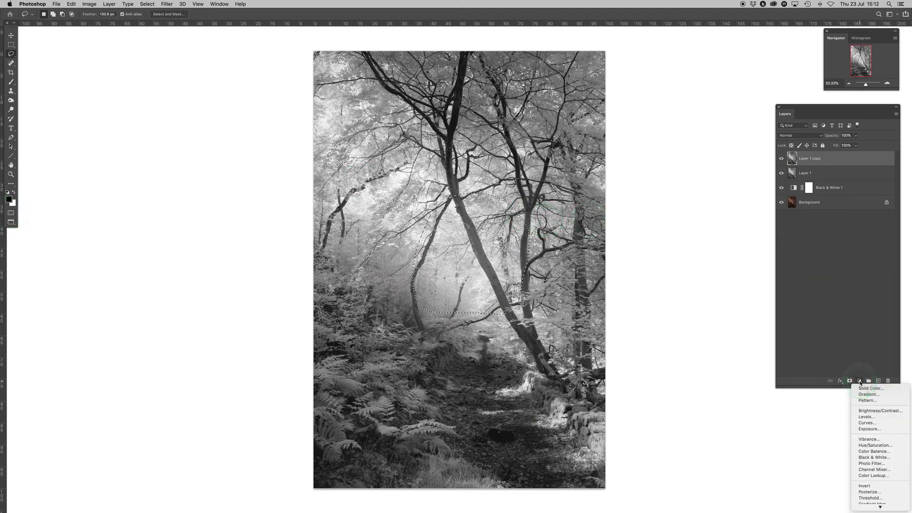
left_click(822, 405)
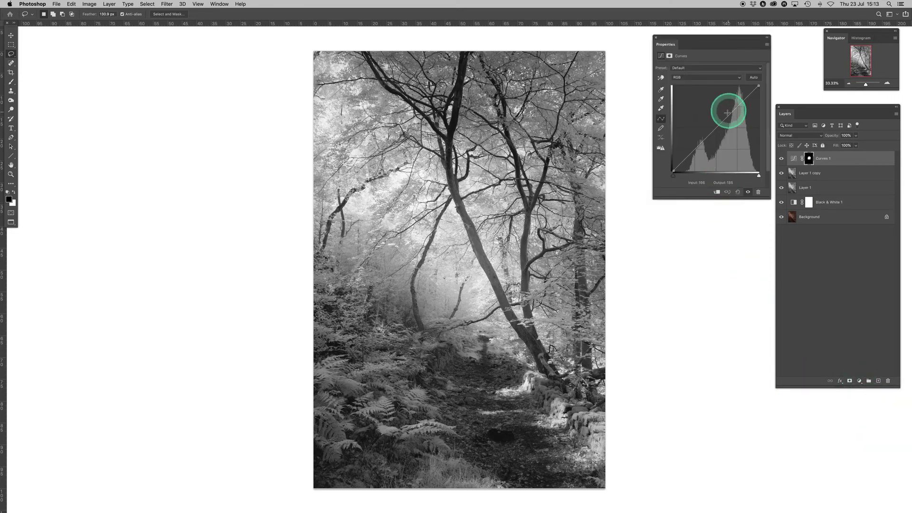
left_click_drag(697, 148, 691, 164)
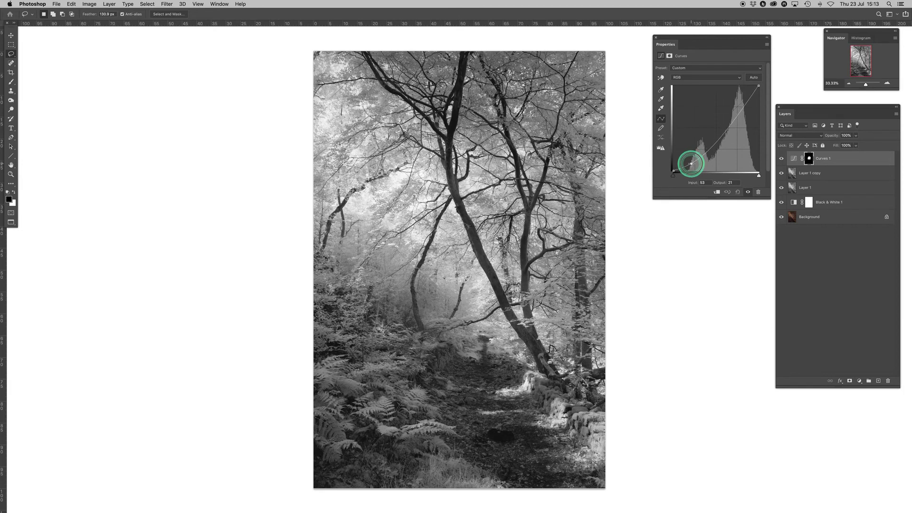
Set curve points 222→218 and 53→23, toggling Curves 1 visibility to compare.
left_click(750, 95)
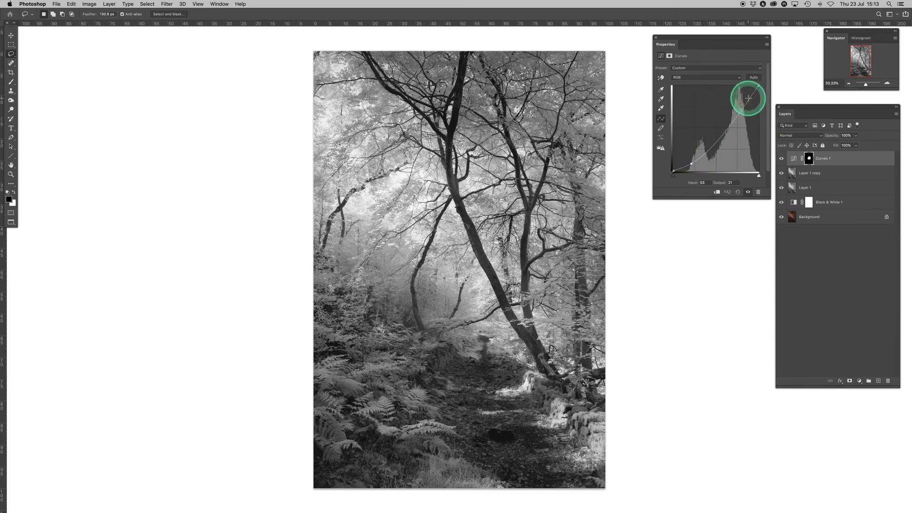
left_click(748, 98)
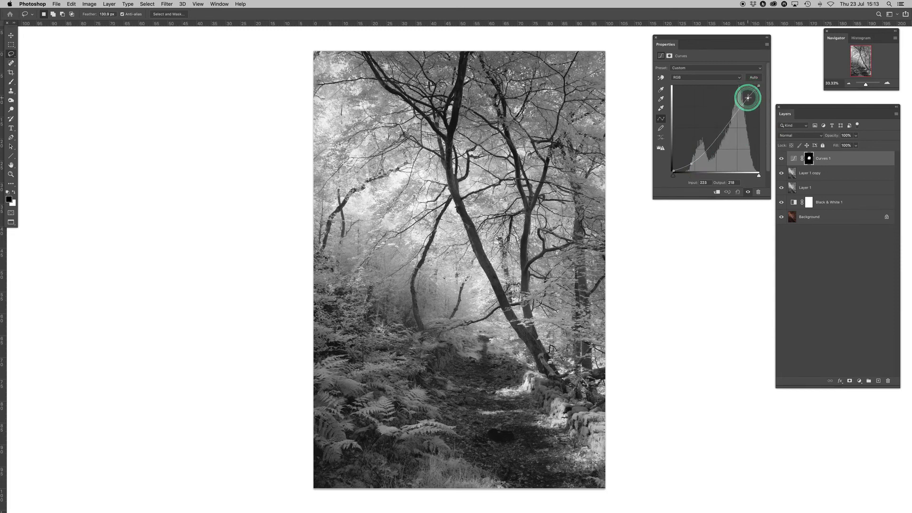
left_click_drag(748, 98, 748, 98)
left_click(747, 193)
left_click(748, 193)
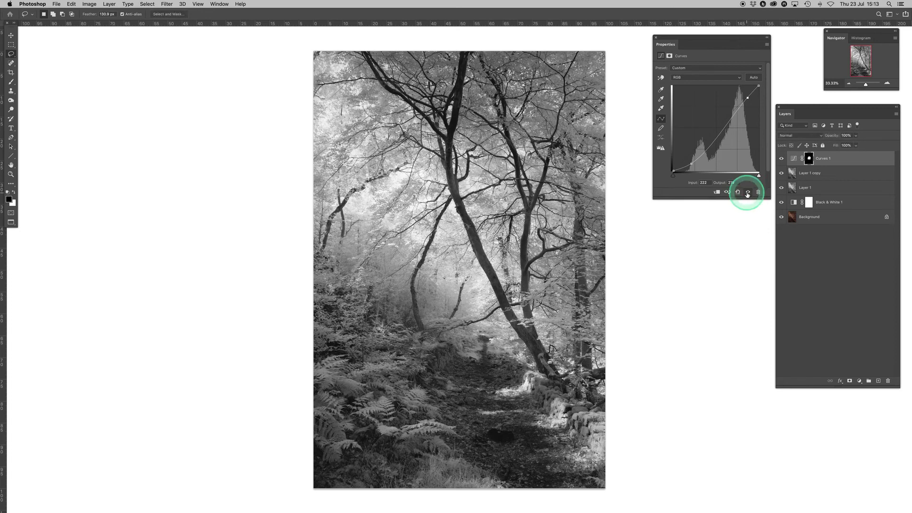
left_click(748, 193)
left_click(748, 193)
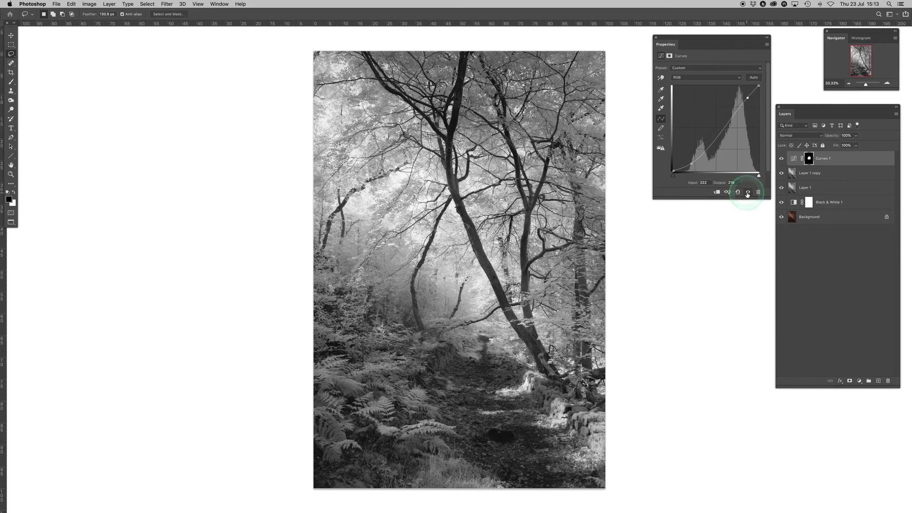
left_click(747, 193)
left_click(748, 193)
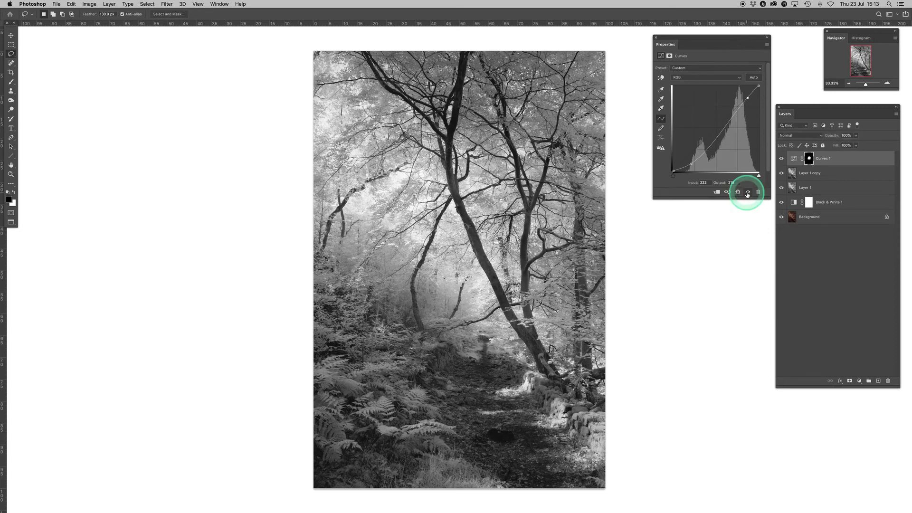
left_click(689, 164)
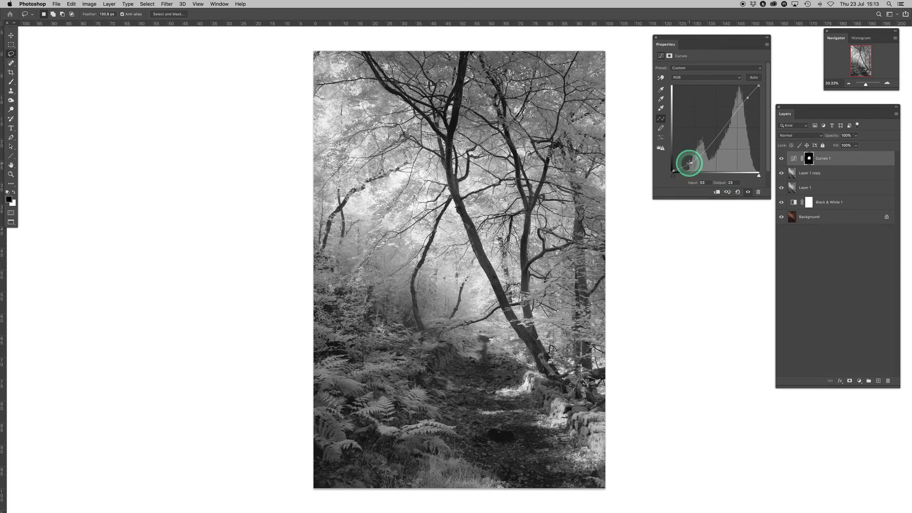